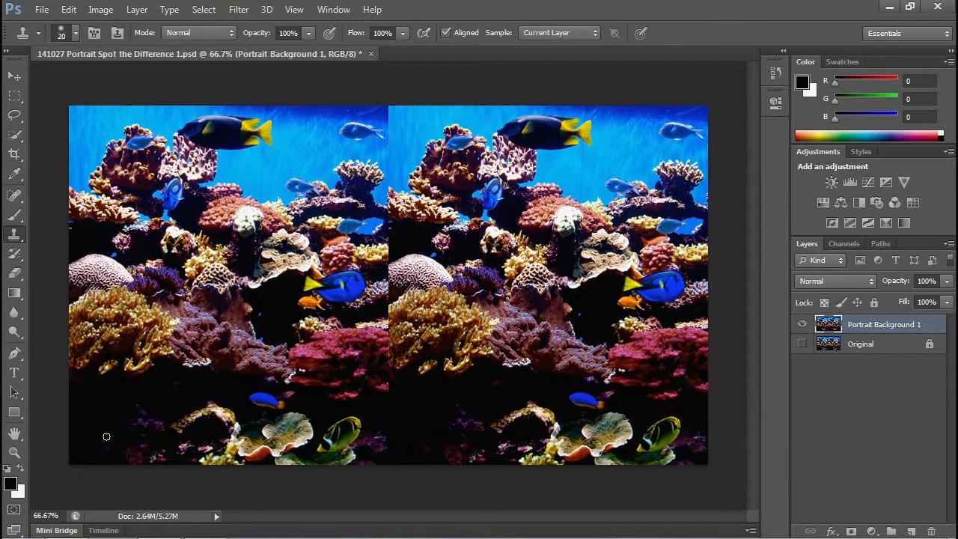
Step: Clone the yellow striped fish into the dark lower-left corner of the left aquarium picture
drag(114, 429, 94, 439)
drag(120, 437, 128, 430)
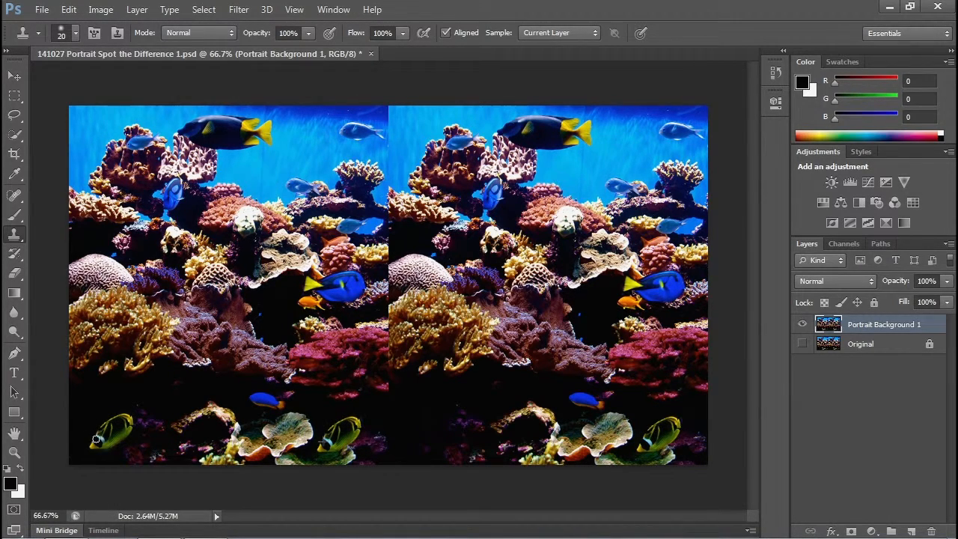
drag(92, 444, 129, 434)
drag(99, 435, 108, 434)
Step: Select a rectangle around the cloned striped fish in the left picture plus the matching empty area in the right picture
click(14, 96)
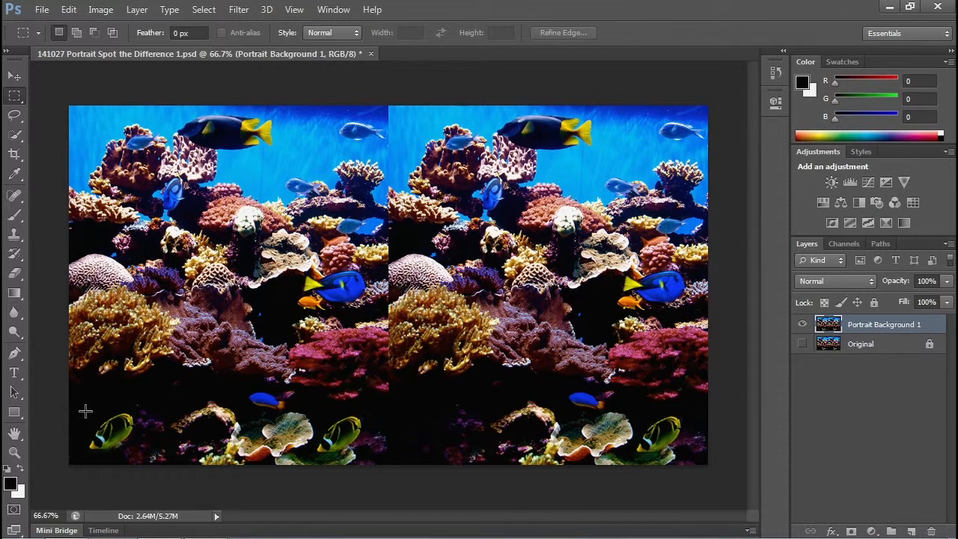
drag(84, 411, 140, 452)
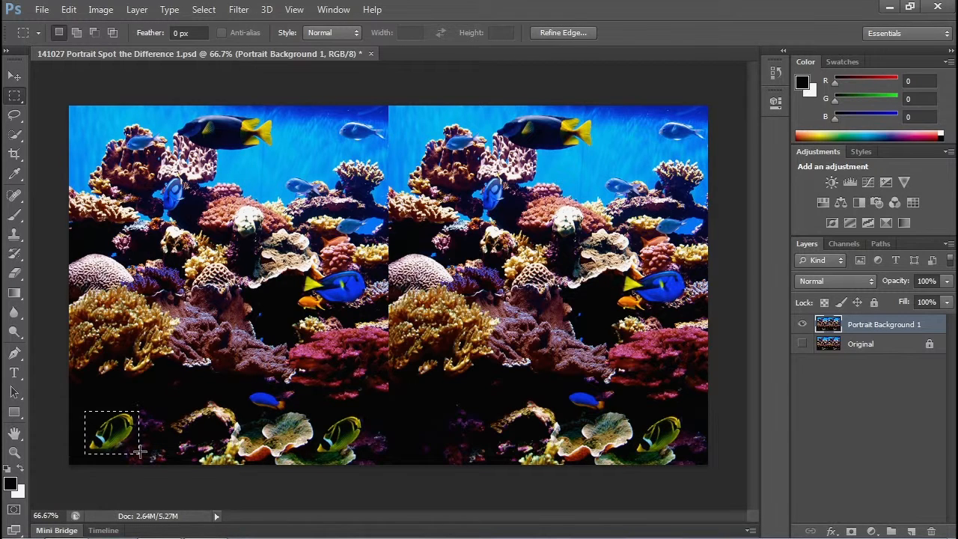
key(shift+Right)
key(shift+Right)
key(shift+Right)
key(shift+Right)
key(shift+Right)
key(shift+Right)
key(shift+Right)
key(shift+Right)
key(shift+Right)
key(shift+Right)
key(shift+Right)
key(shift+Right)
key(shift+Right)
key(shift+Right)
key(shift+Right)
key(shift+Right)
key(shift+Right)
key(shift+Right)
key(shift+Right)
key(shift+Right)
key(shift+Right)
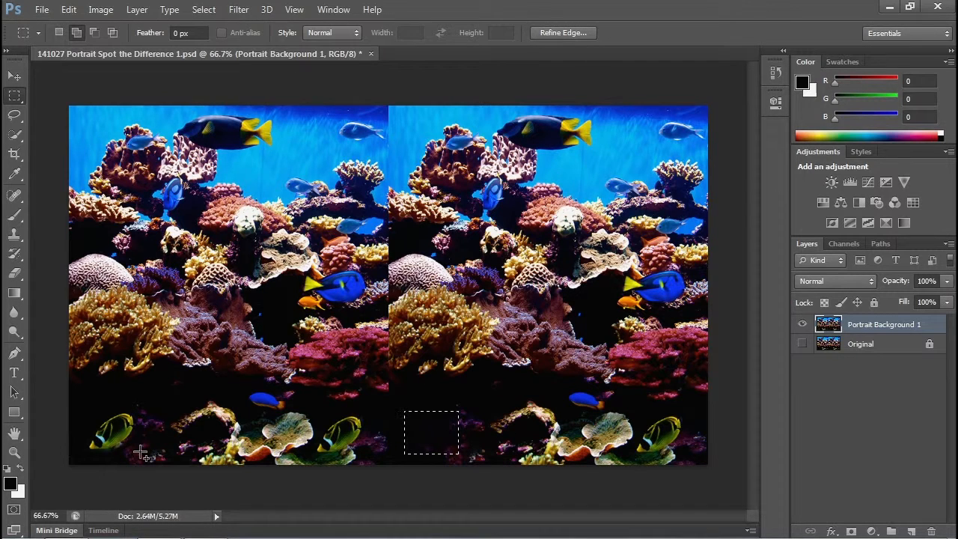
key(shift+Left)
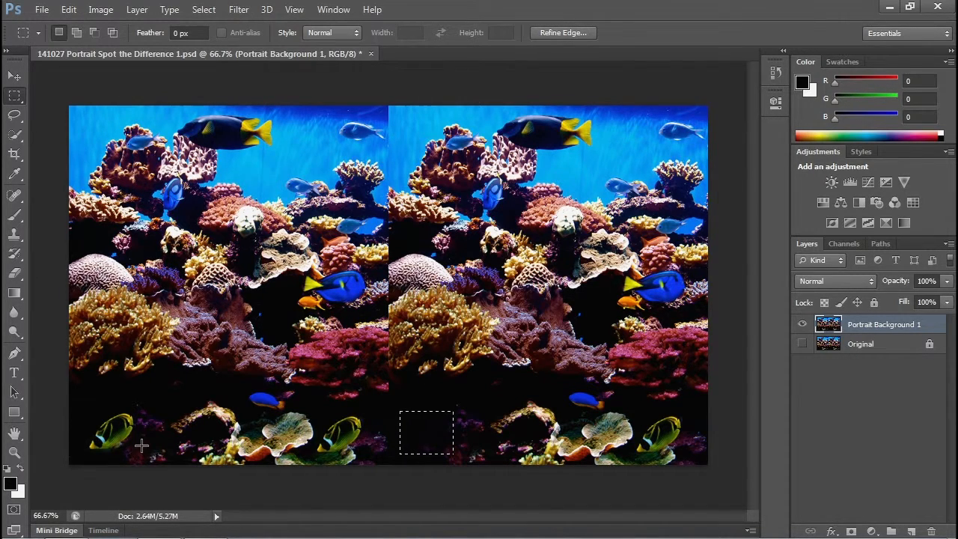
drag(81, 409, 138, 453)
Step: Copy the two selected areas to a new layer and name it Change 1
click(137, 10)
mouse_move(146, 27)
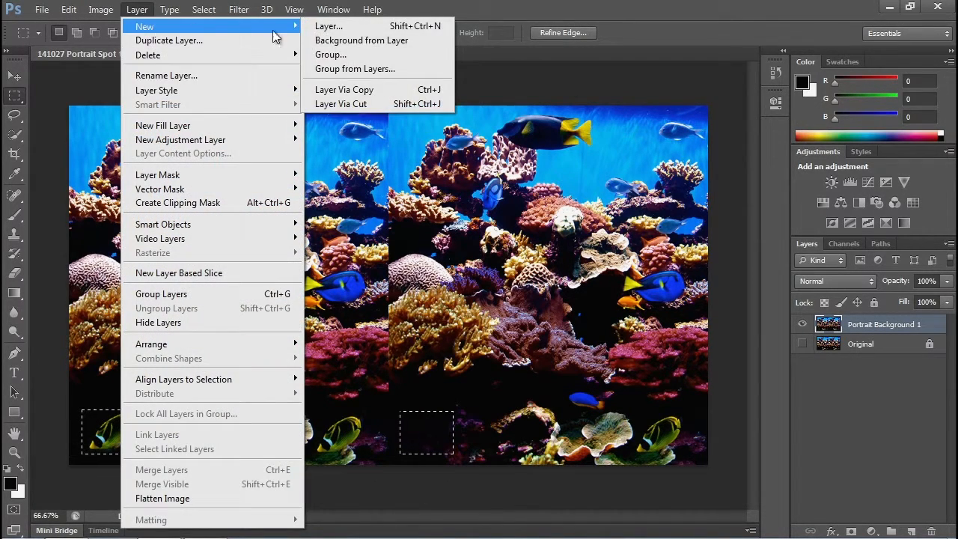
click(341, 90)
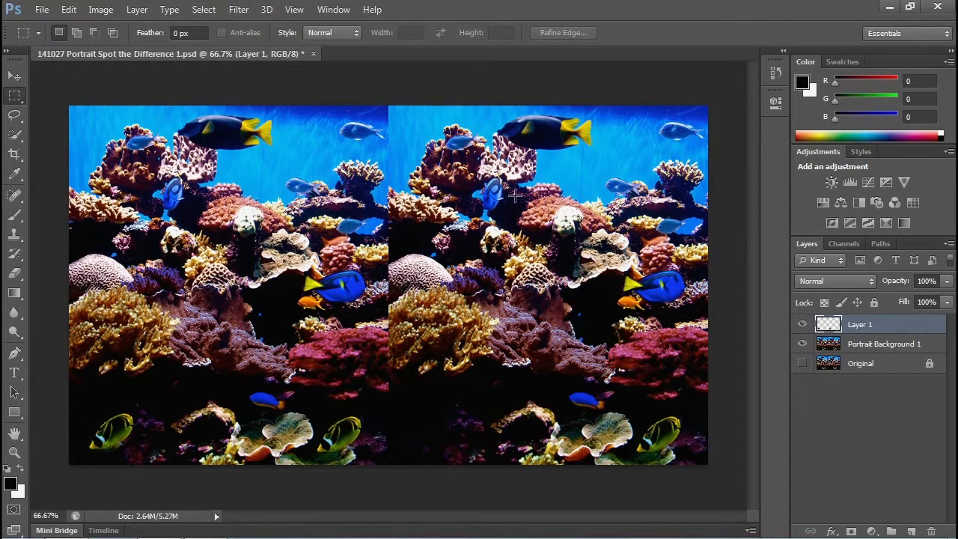
double_click(858, 325)
text(change)
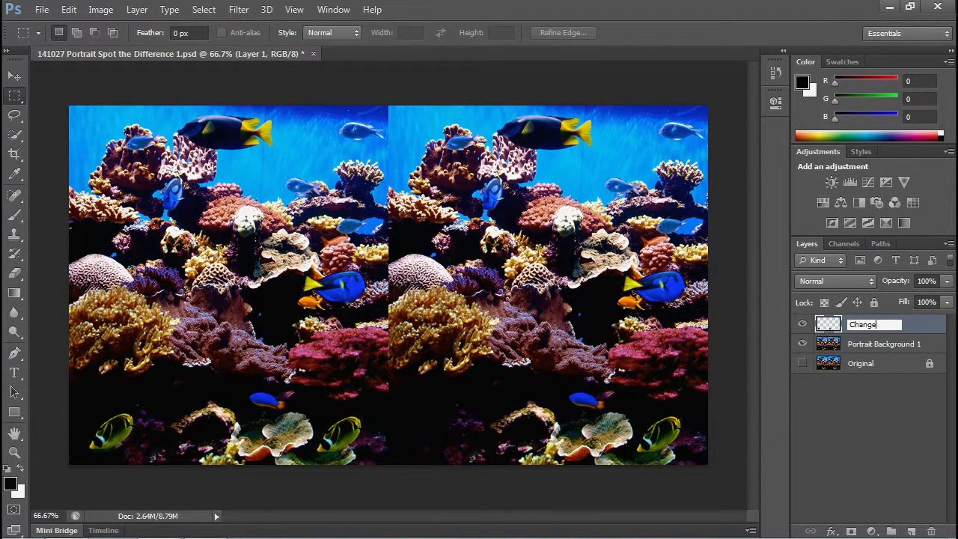
text( 1)
key(Return)
Step: Move the Change 1 layer below Original and hide it, leaving Portrait Background 1 as the active layer
drag(858, 327, 861, 377)
click(863, 329)
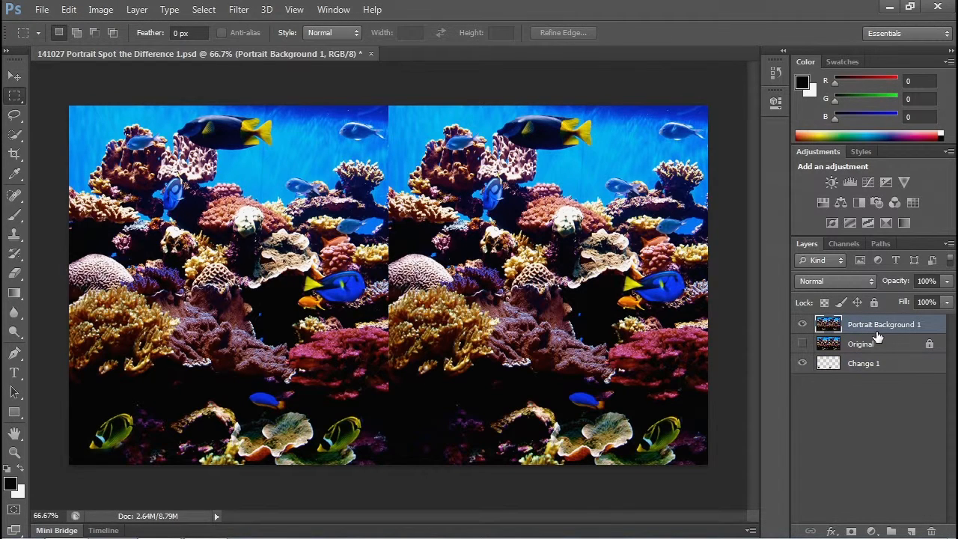
click(801, 365)
Step: Remove the pale blue fish above the upper-right coral in the left picture by cloning nearby water over it
key(ctrl+plus)
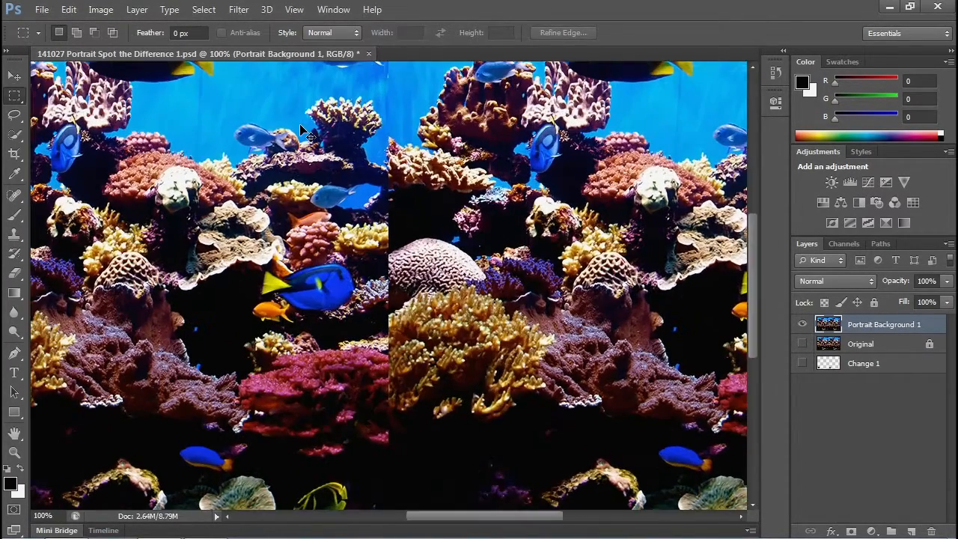
key(ctrl+plus)
drag(266, 136, 430, 498)
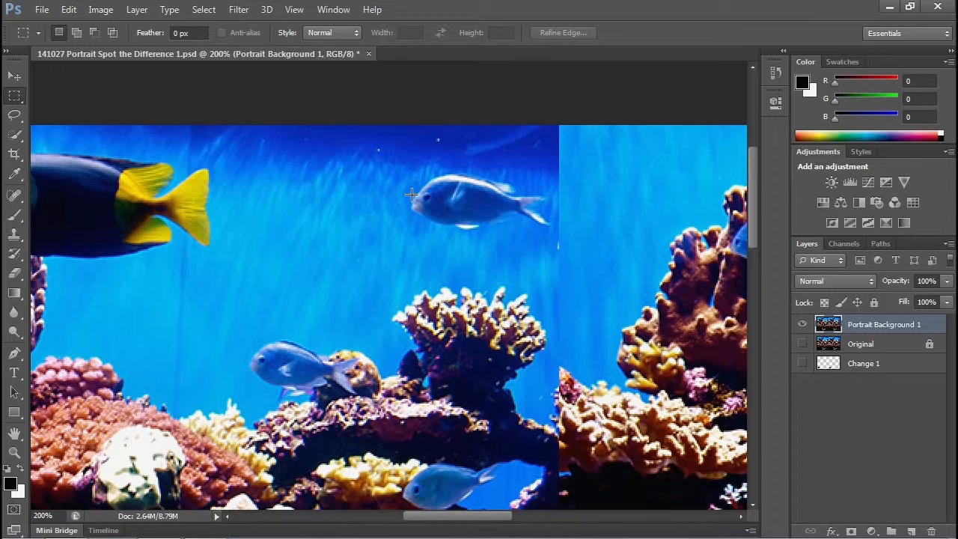
click(15, 234)
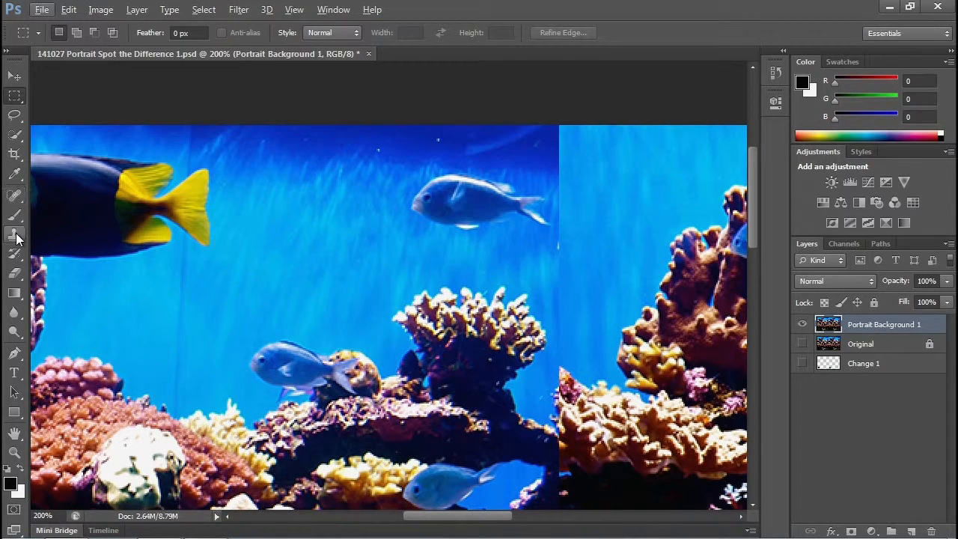
alt+click(311, 180)
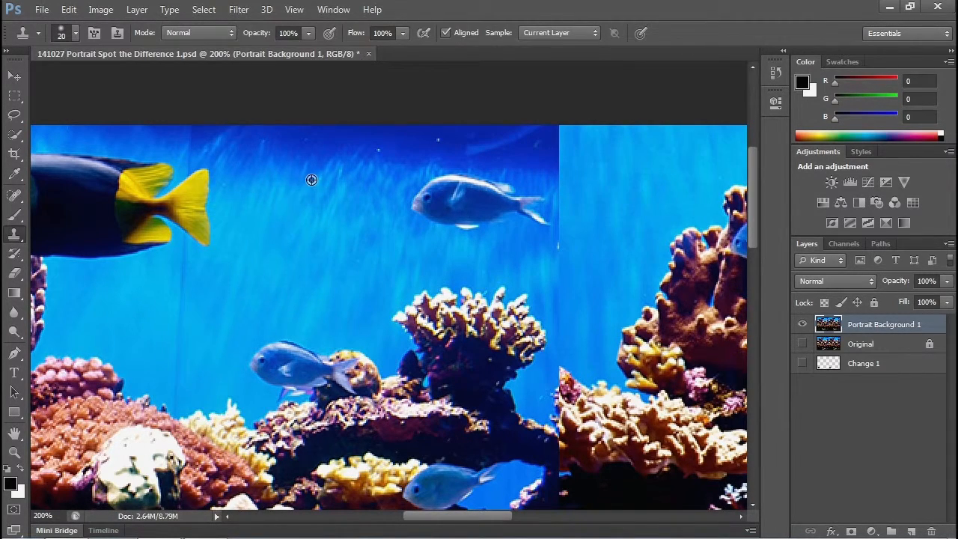
mouse_move(421, 196)
mouse_down()
mouse_move(481, 221)
mouse_move(462, 199)
mouse_move(435, 196)
mouse_move(451, 183)
mouse_move(496, 190)
mouse_move(506, 194)
mouse_move(487, 192)
mouse_move(517, 206)
mouse_move(493, 216)
mouse_move(533, 205)
mouse_up()
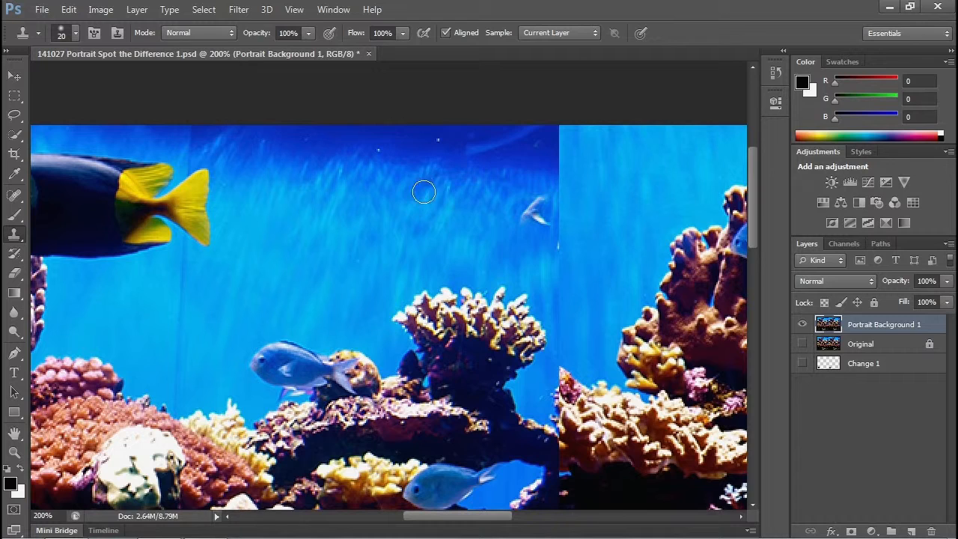
key(ctrl+z)
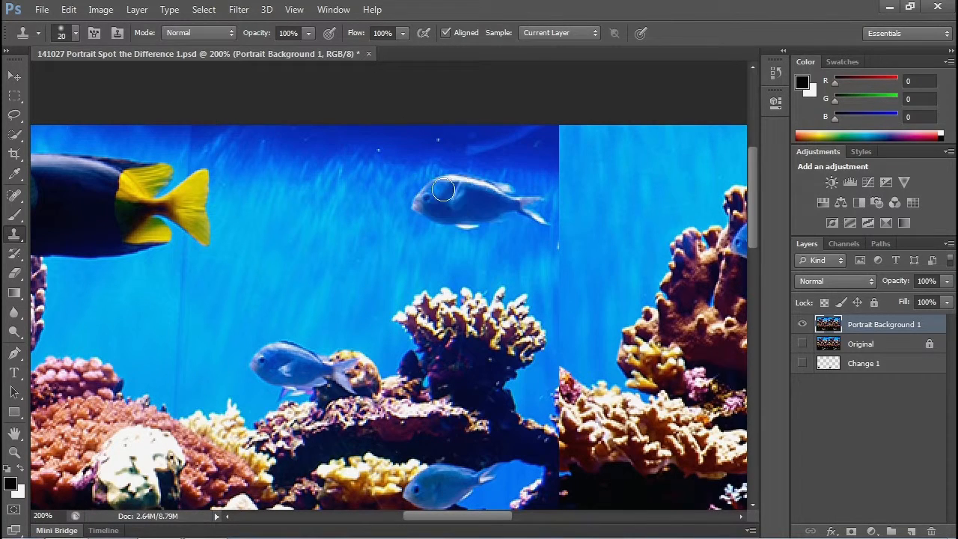
mouse_move(417, 199)
mouse_down()
mouse_move(454, 186)
mouse_move(438, 213)
mouse_move(461, 190)
mouse_move(458, 225)
mouse_move(481, 208)
mouse_move(483, 183)
mouse_move(513, 197)
mouse_move(492, 213)
mouse_move(533, 203)
mouse_move(532, 214)
mouse_move(544, 217)
mouse_move(533, 200)
mouse_up()
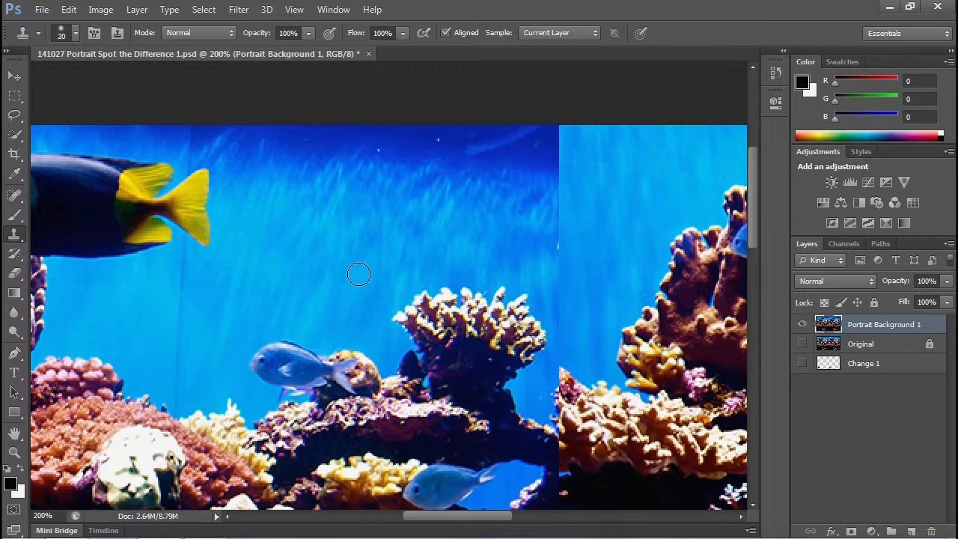
key(ctrl+0)
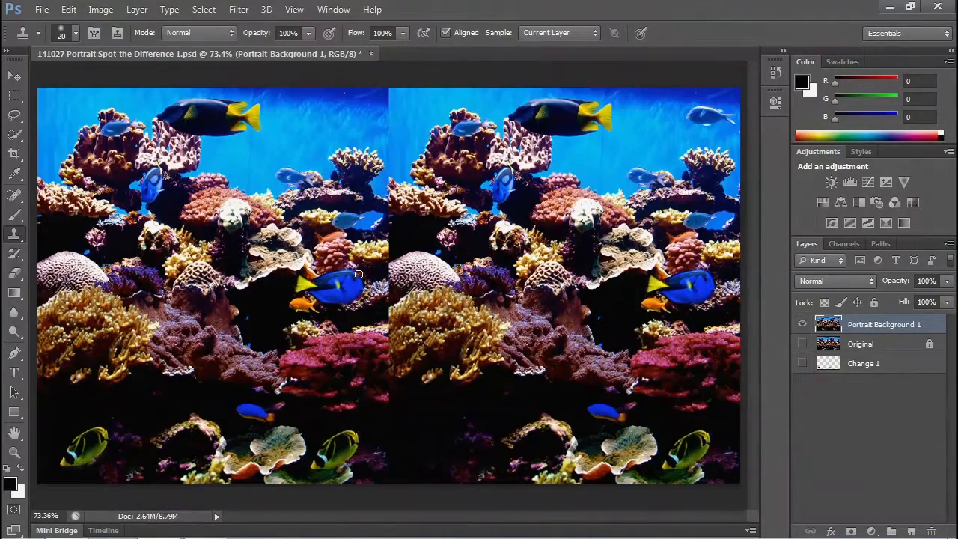
Step: Select a rectangle about 115 by 67 px around the right picture's upper-right fish, plus the matching cleared area in the left picture
click(14, 95)
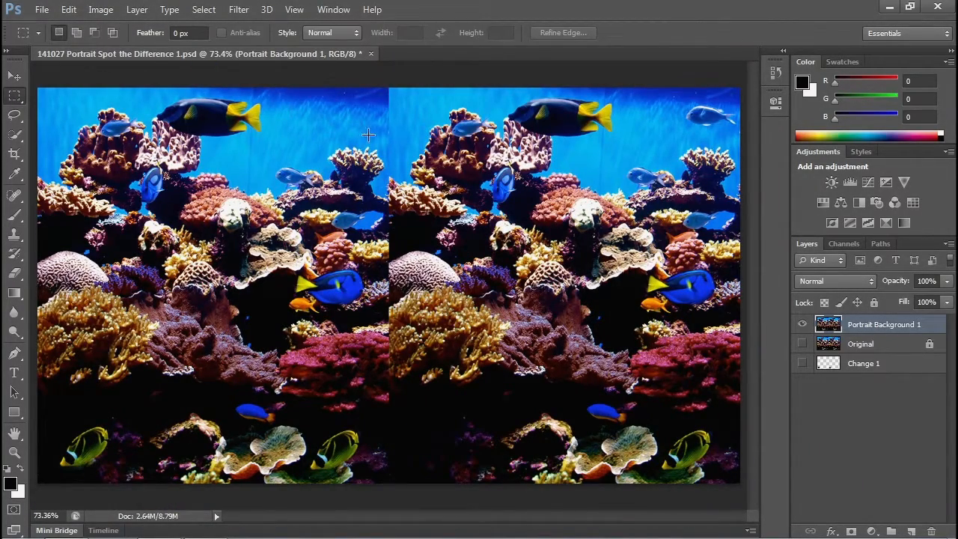
drag(677, 98, 740, 138)
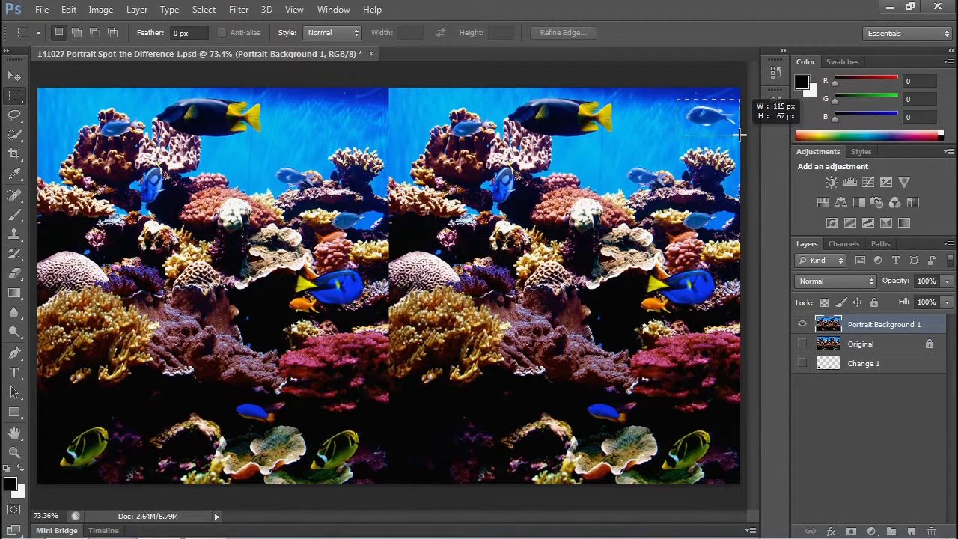
key(shift+Left)
key(shift+Left)
key(shift+Left)
key(shift+Left)
key(shift+Left)
key(shift+Left)
key(shift+Left)
key(shift+Left)
key(shift+Left)
key(shift+Left)
key(shift+Left)
key(shift+Left)
key(shift+Left)
key(shift+Left)
key(shift+Left)
key(shift+Left)
key(shift+Left)
key(shift+Left)
key(shift+Left)
key(shift+Left)
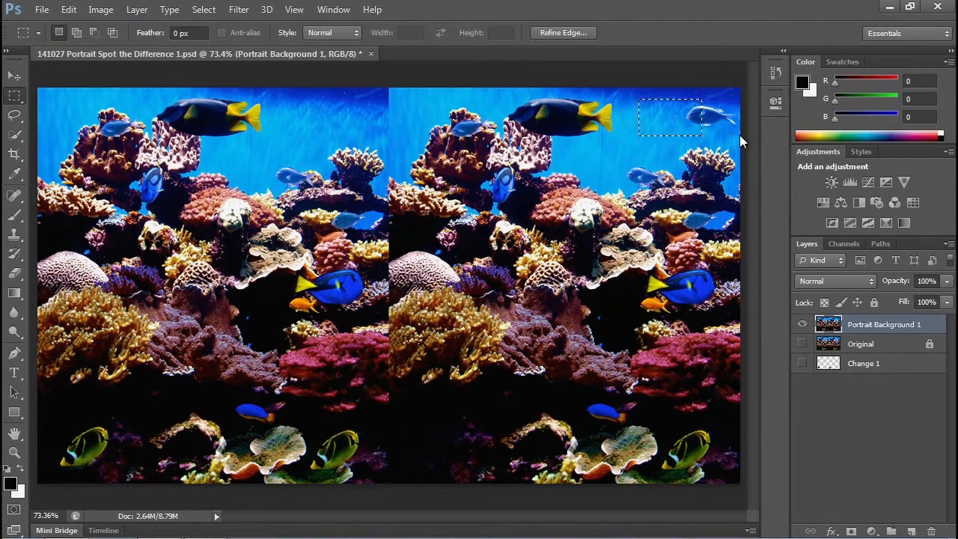
key(shift)
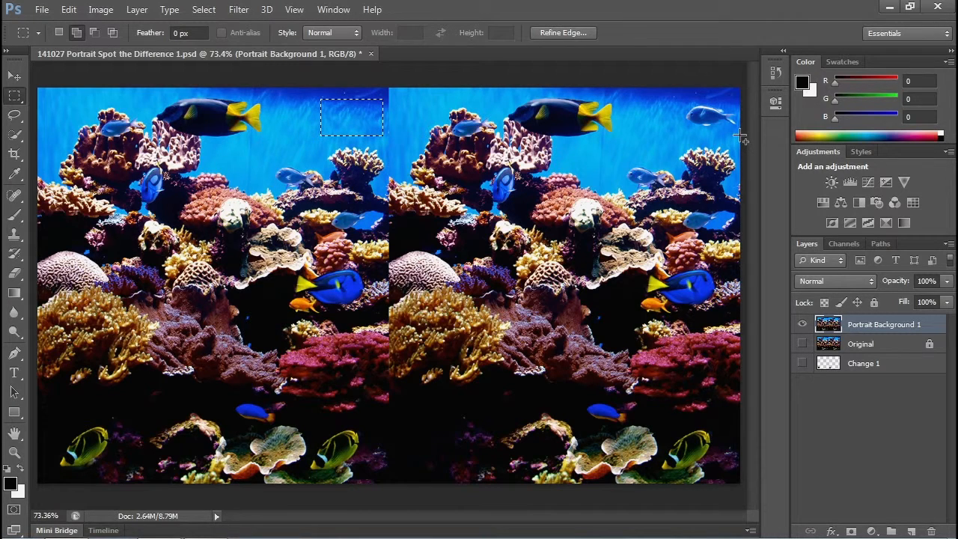
key(shift)
drag(678, 101, 742, 137)
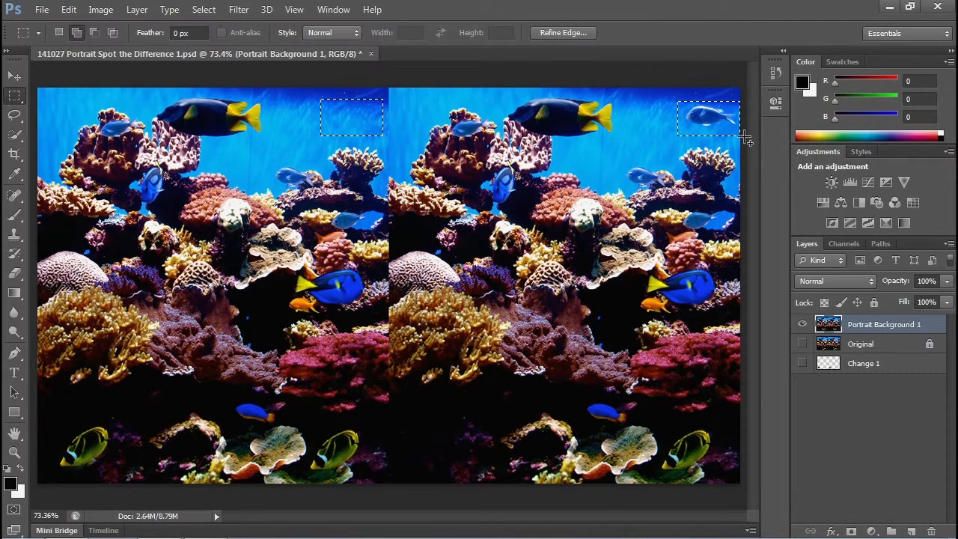
Step: Copy the selected water area and the selected fish area to a new layer
click(137, 9)
mouse_move(144, 28)
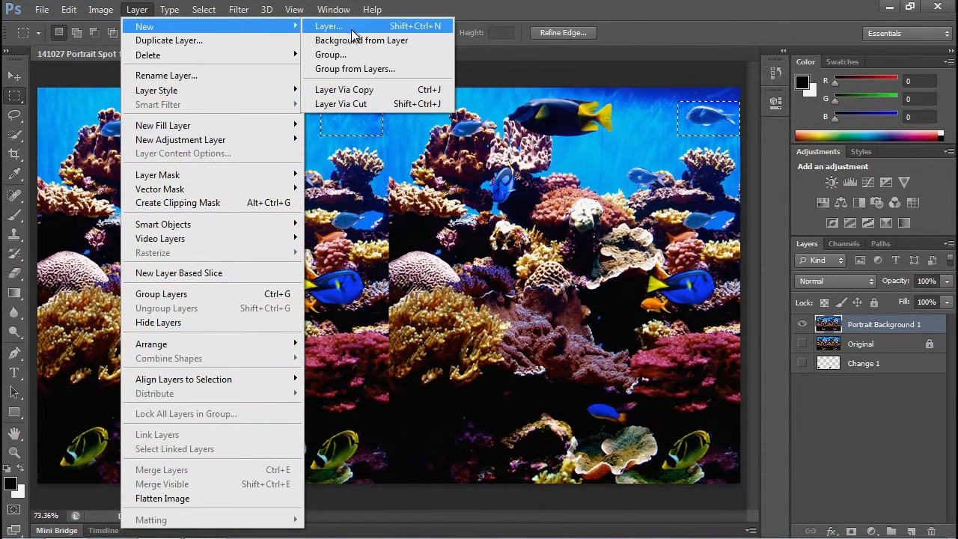
click(344, 90)
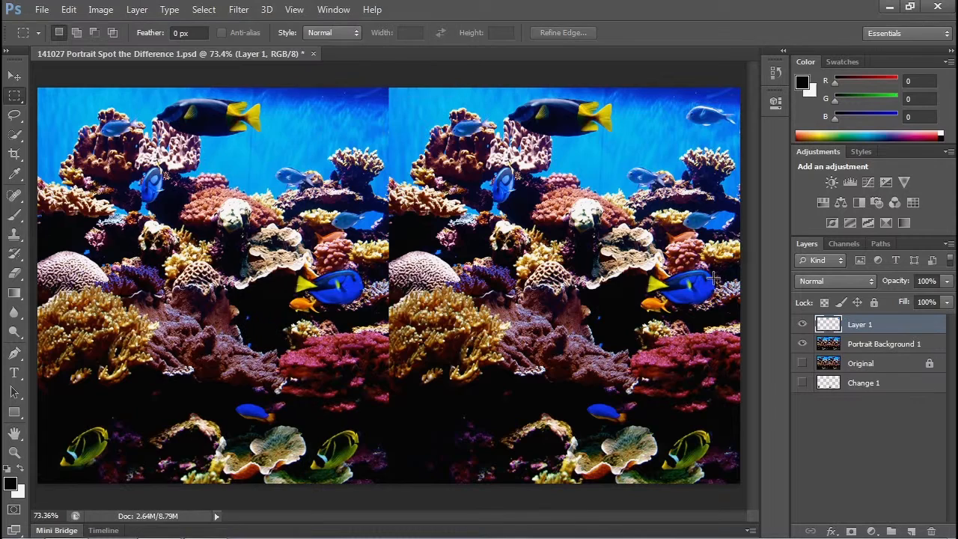
Step: Rename the new layer Change 2 and move it below Change 1
double_click(872, 326)
text(Change)
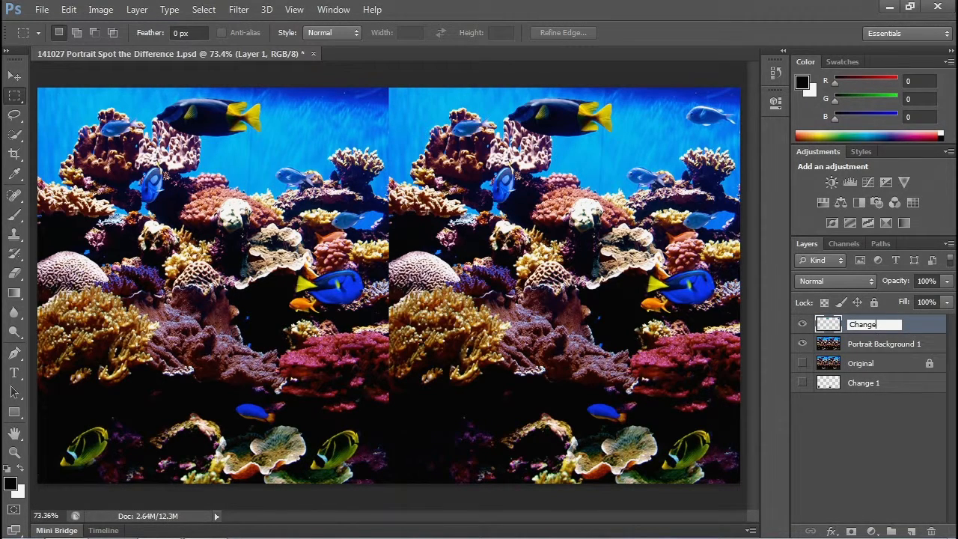
key(Return)
drag(874, 327, 877, 397)
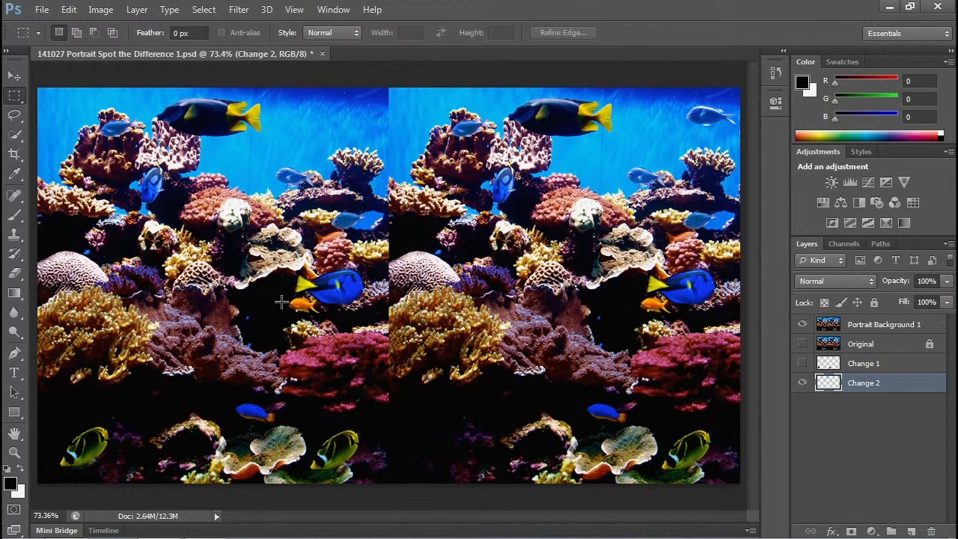
Step: Try to clone the purple coral into the dark gap near the left picture's centre with the Change 2 layer active
click(14, 234)
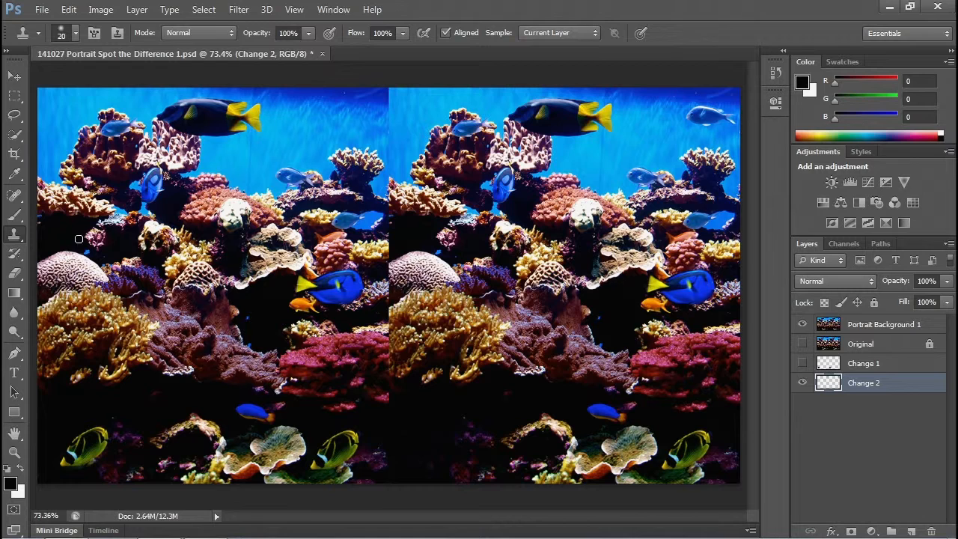
alt+click(135, 280)
drag(259, 341, 264, 344)
click(803, 326)
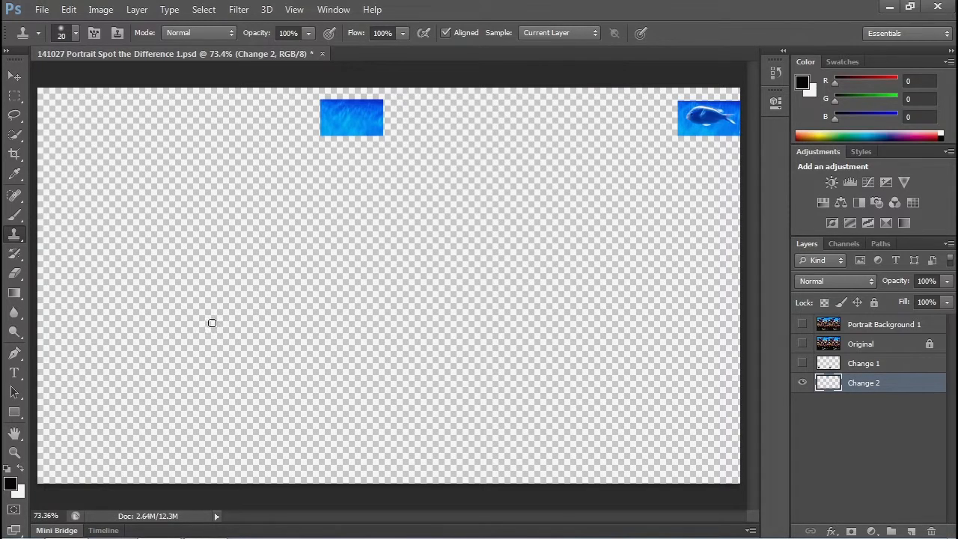
click(803, 326)
Step: On Portrait Background 1, clone the purple coral into the dark gap above the red coral in the left picture
click(853, 329)
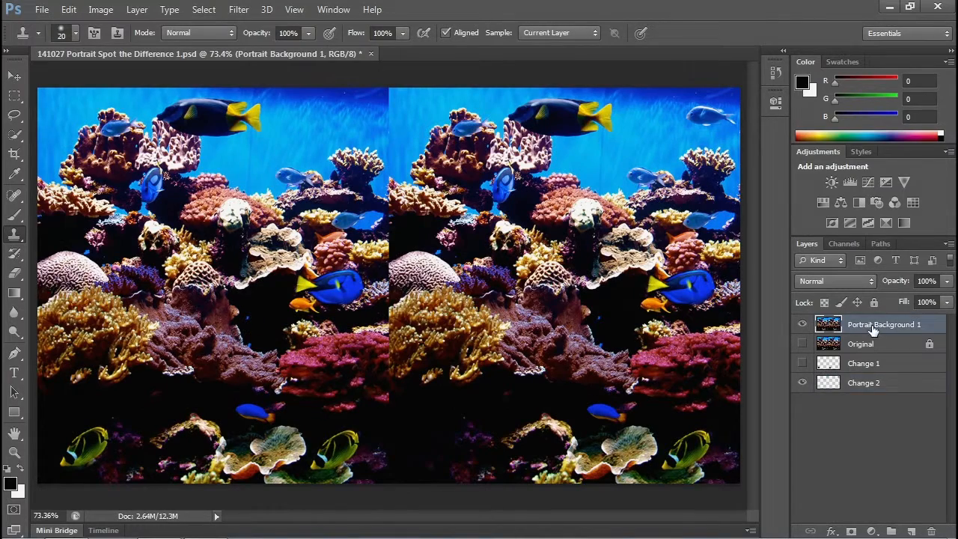
alt+click(134, 278)
mouse_move(264, 333)
mouse_down()
mouse_move(238, 340)
mouse_move(270, 349)
mouse_move(278, 332)
mouse_move(258, 331)
mouse_move(267, 328)
mouse_move(259, 321)
mouse_move(277, 330)
mouse_move(270, 322)
mouse_move(280, 320)
mouse_move(293, 341)
mouse_move(257, 323)
mouse_move(287, 341)
mouse_up()
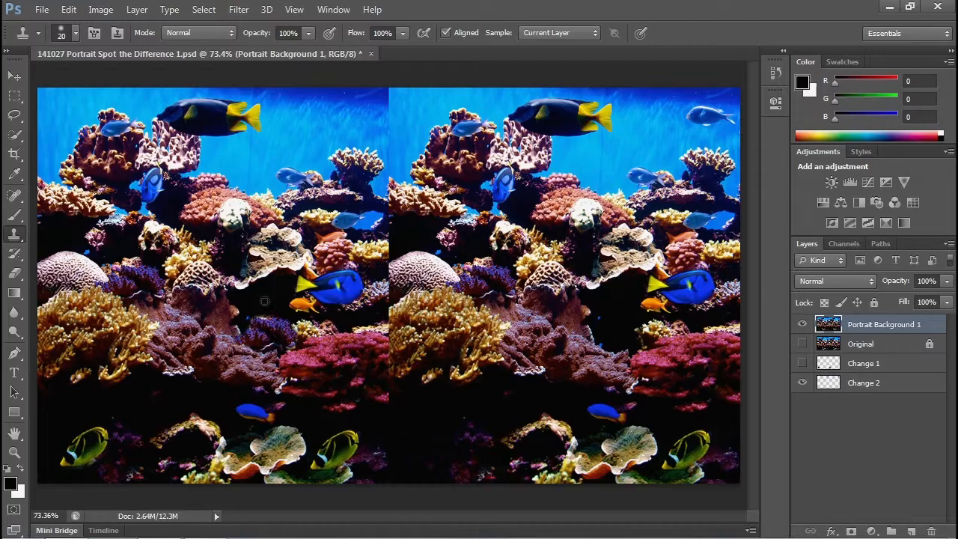
Step: Clean up the upper edge of the cloned purple coral by cloning nearby black background over it
scroll(264, 302, up, 3)
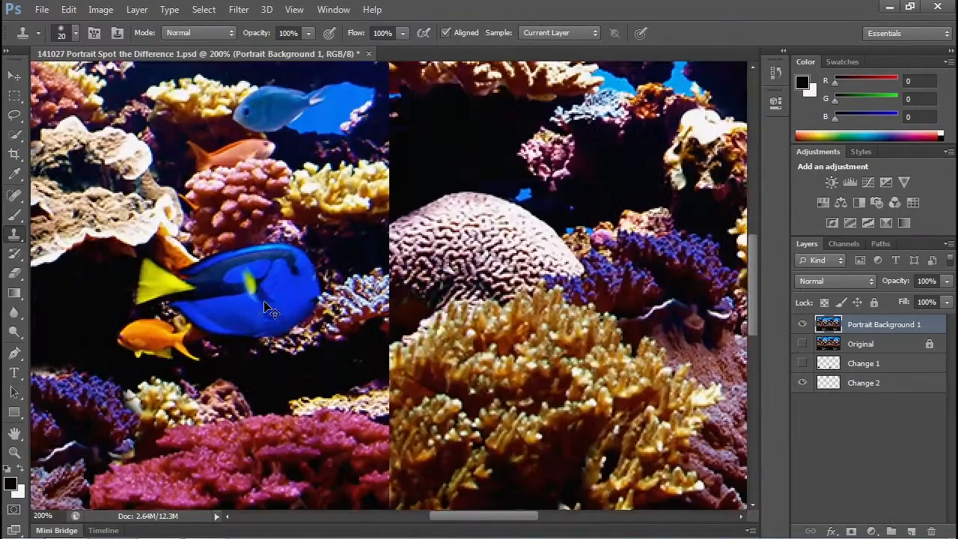
drag(228, 355, 419, 324)
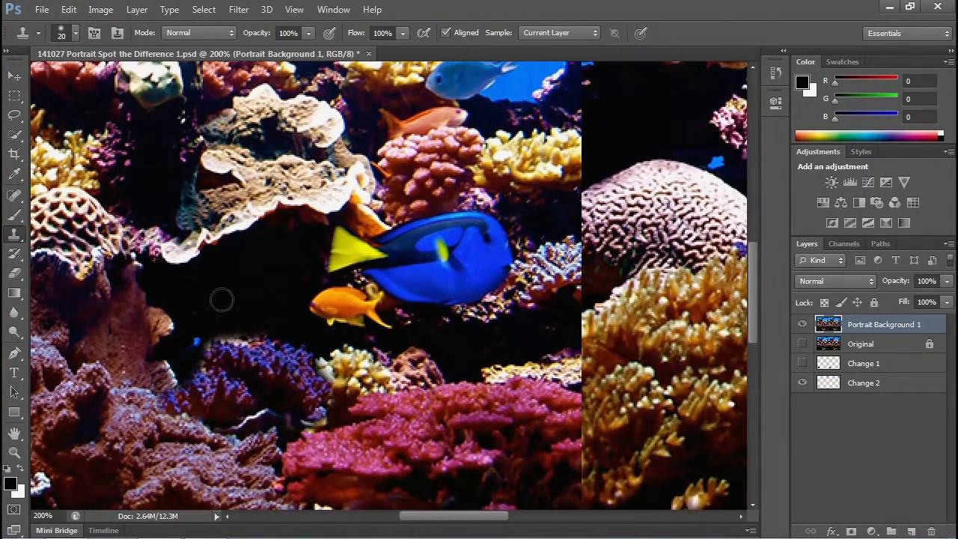
alt+click(228, 289)
mouse_move(221, 331)
mouse_down()
mouse_move(247, 330)
mouse_move(233, 329)
mouse_up()
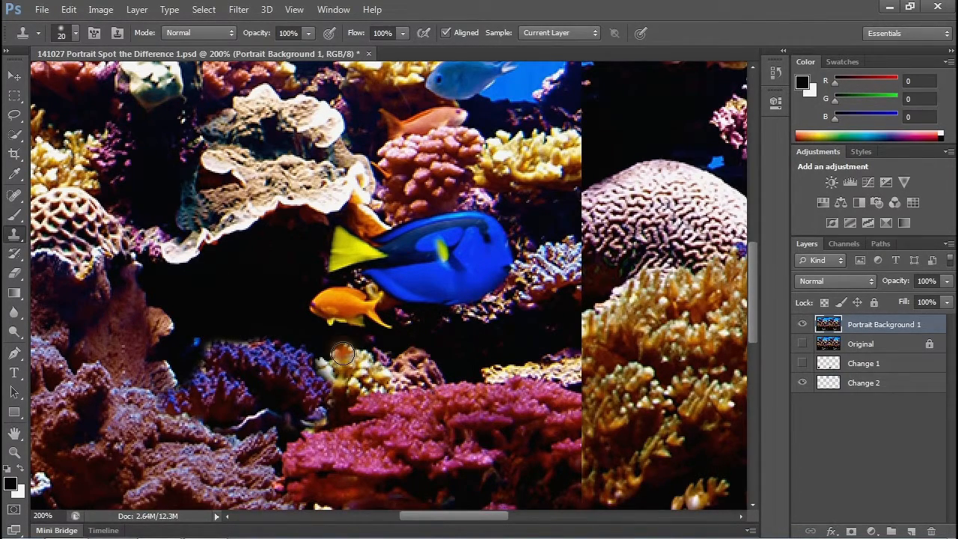
key(ctrl+0)
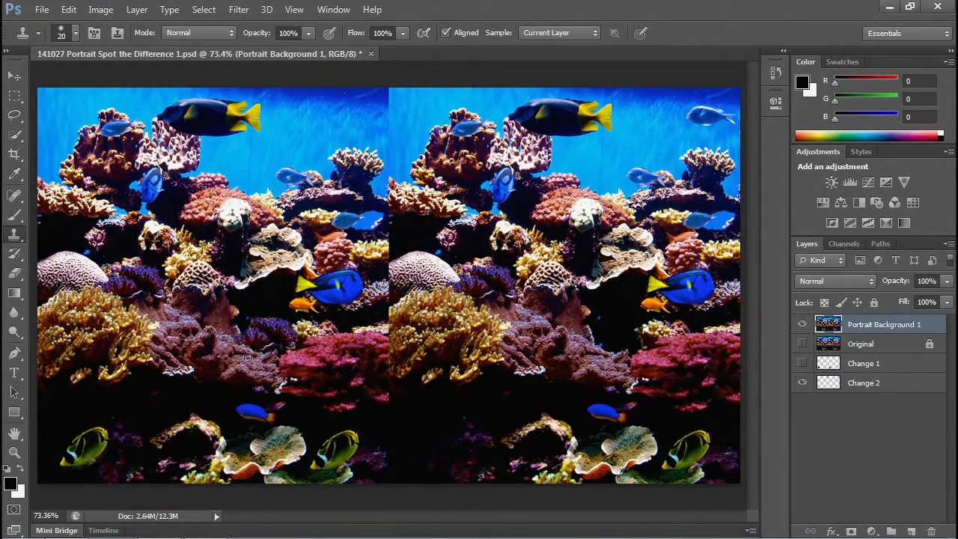
Step: Marquee-select an area the size of the left picture's cloned purple coral and shift the selection onto the matching dark gap in the right picture
click(14, 96)
drag(230, 309, 300, 353)
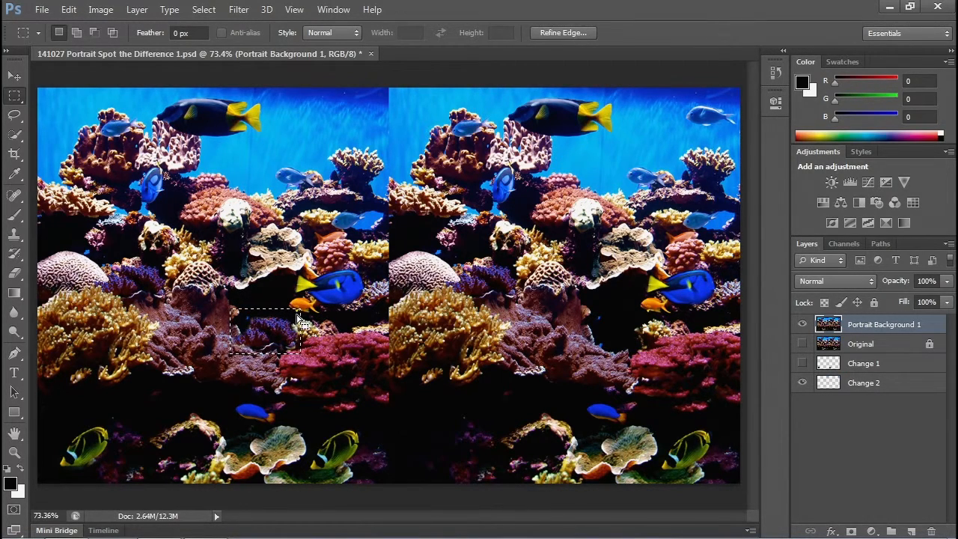
click(299, 321)
drag(297, 314, 236, 355)
key(shift+Right)
key(shift+Right)
key(shift+Right)
key(shift+Right)
key(shift+Right)
key(shift+Right)
key(shift+Right)
key(shift+Right)
key(shift+Right)
key(shift+Right)
key(shift+Right)
key(shift+Right)
key(shift+Right)
key(shift+Right)
key(shift+Right)
key(shift+Right)
key(shift+Right)
key(shift+Right)
key(shift+Right)
key(shift+Right)
key(shift+Right)
key(shift+Right)
key(shift+Right)
key(shift)
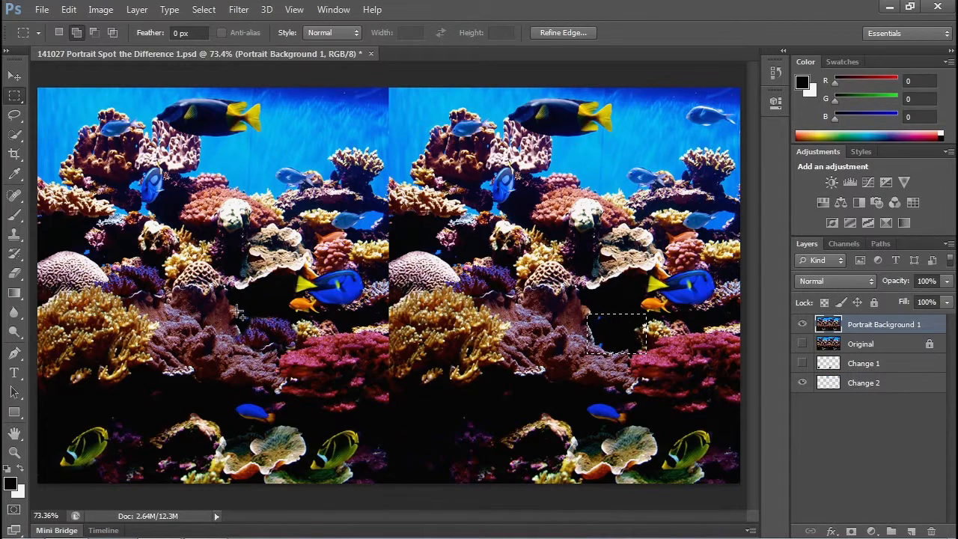
Step: Add the left picture's cloned coral area to the selection and copy both areas from Portrait Background 1 to a new layer
drag(232, 313, 298, 355)
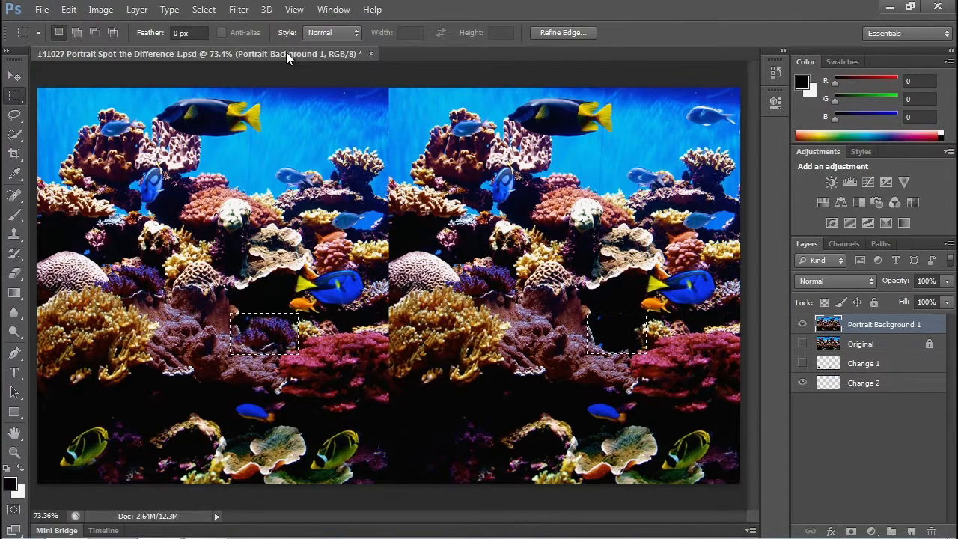
click(137, 9)
mouse_move(227, 26)
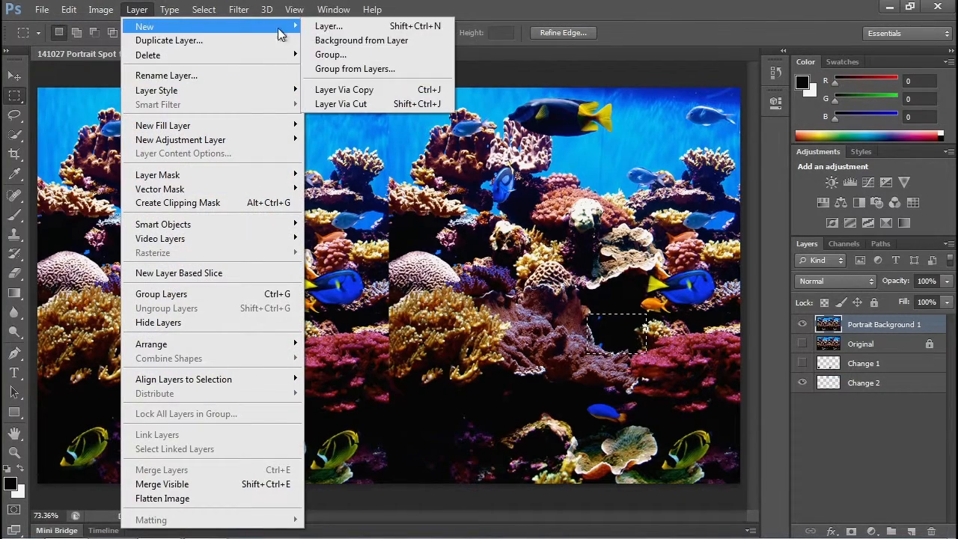
click(352, 90)
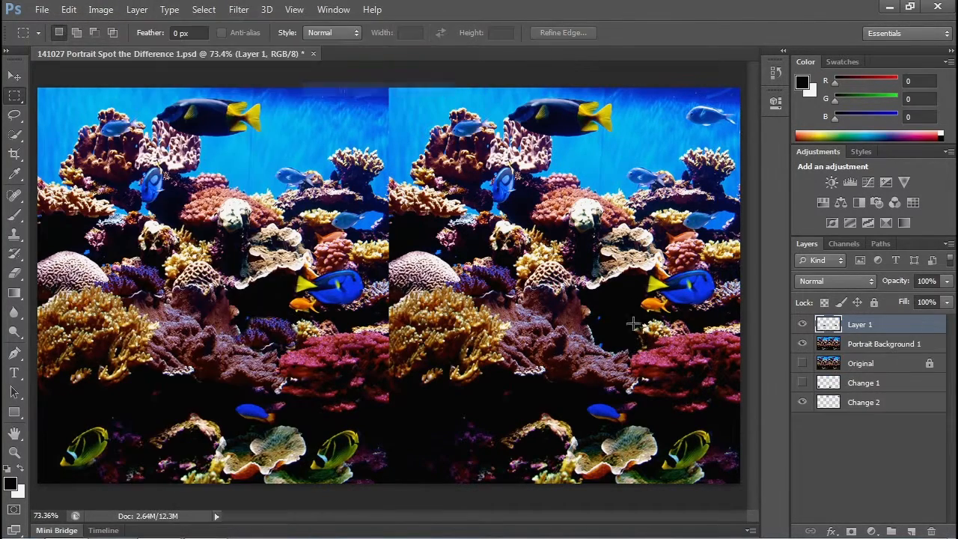
Step: Rename the new layer holding the two copied coral areas Change 3
double_click(860, 325)
text(C)
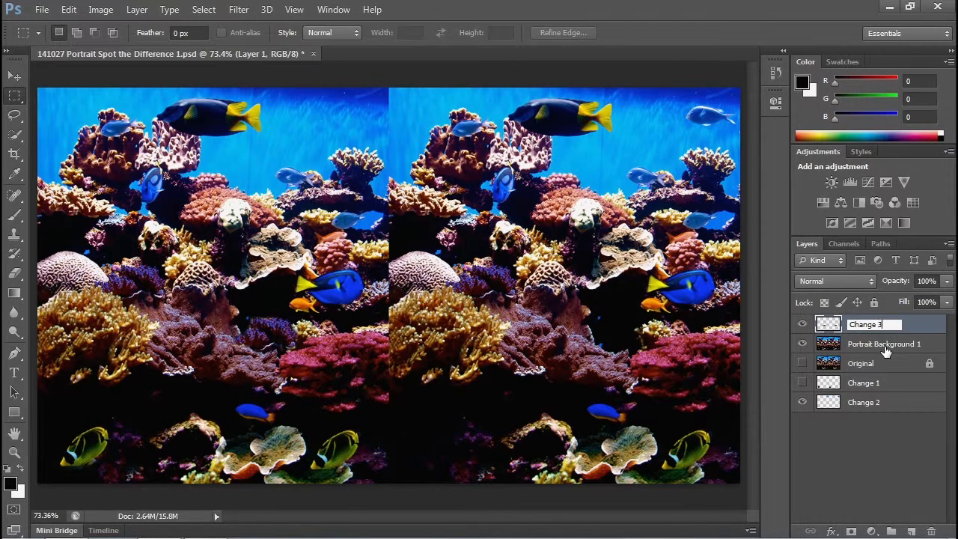
key(Return)
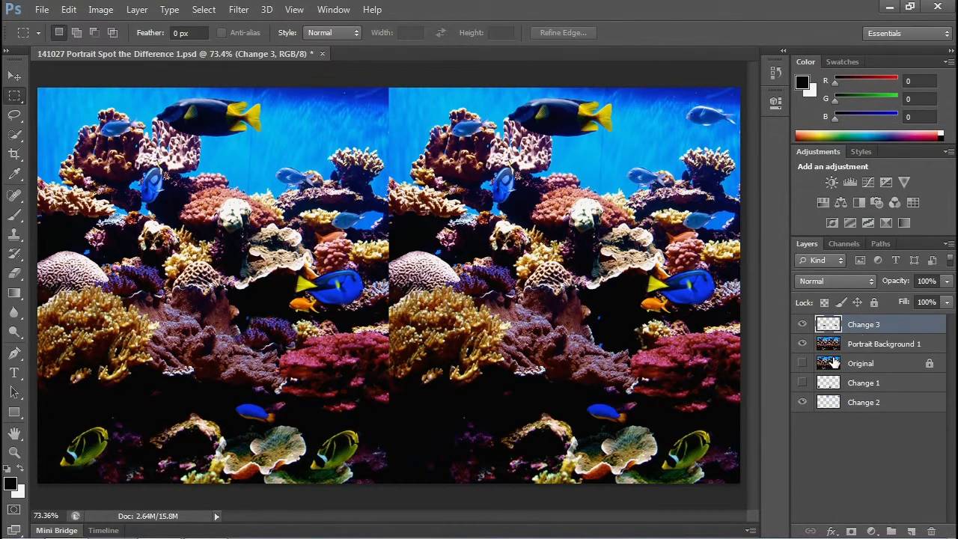
Step: Hide Portrait Background 1 and show Change 1 to view only the copied areas of the three change layers
click(803, 346)
click(803, 367)
click(803, 367)
click(803, 382)
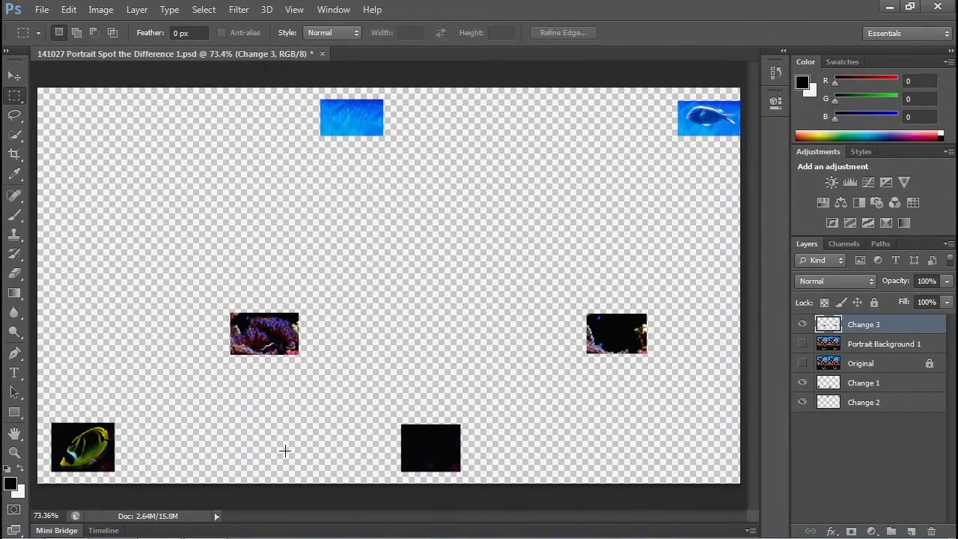
Step: Show Portrait Background 1 again and stack Change 1, Change 2 and Change 3 in that order above it
click(802, 345)
click(872, 345)
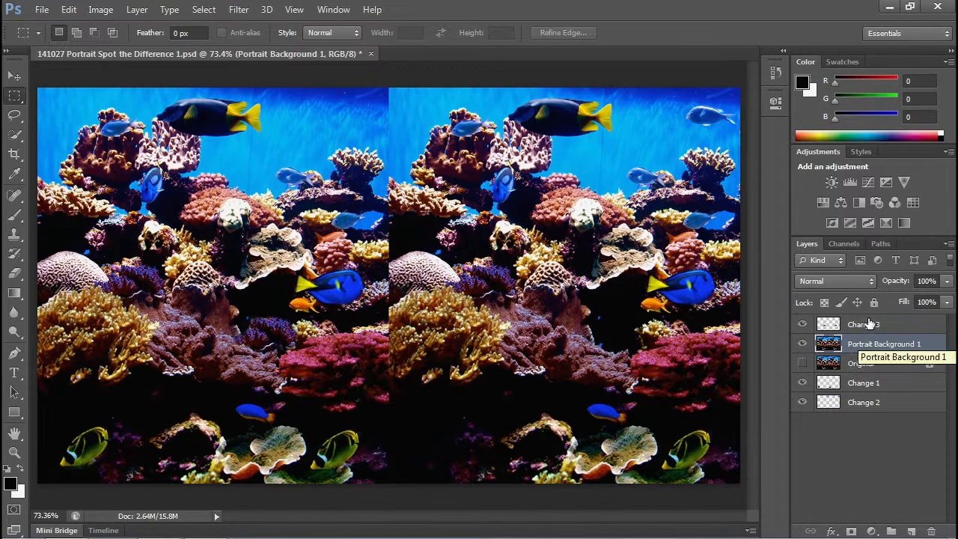
drag(869, 404, 862, 325)
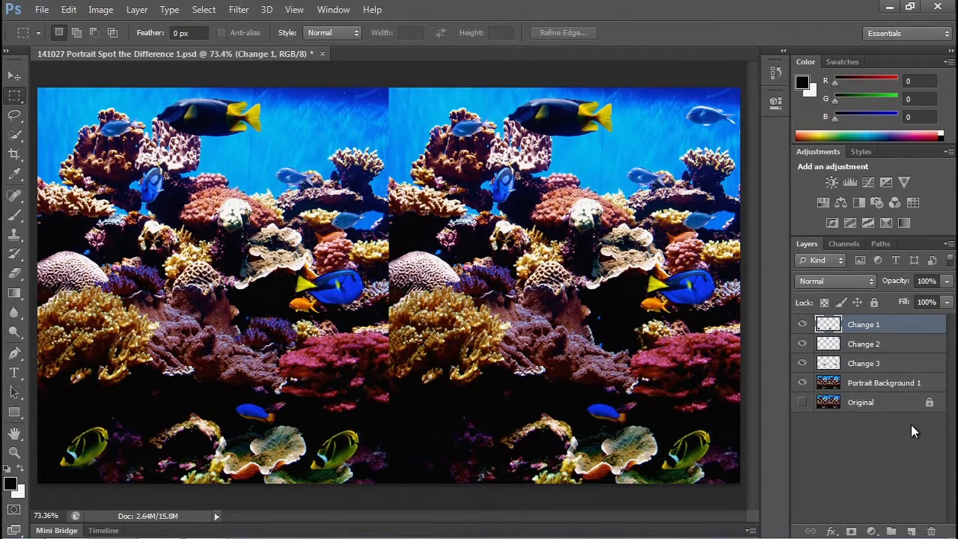
Step: Save the document in Photoshop format as 141027 Portrait Spot the Difference 1, replacing the existing file
click(42, 10)
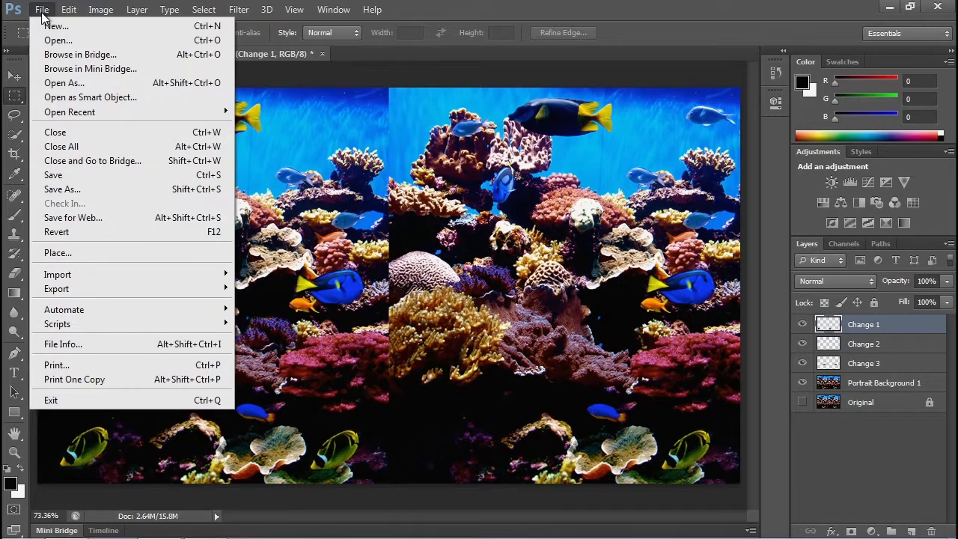
click(90, 189)
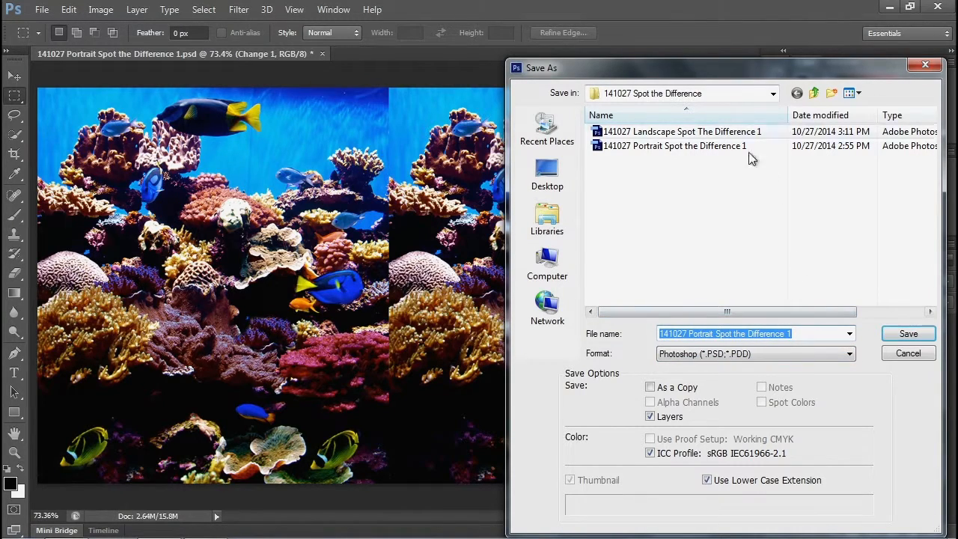
click(908, 333)
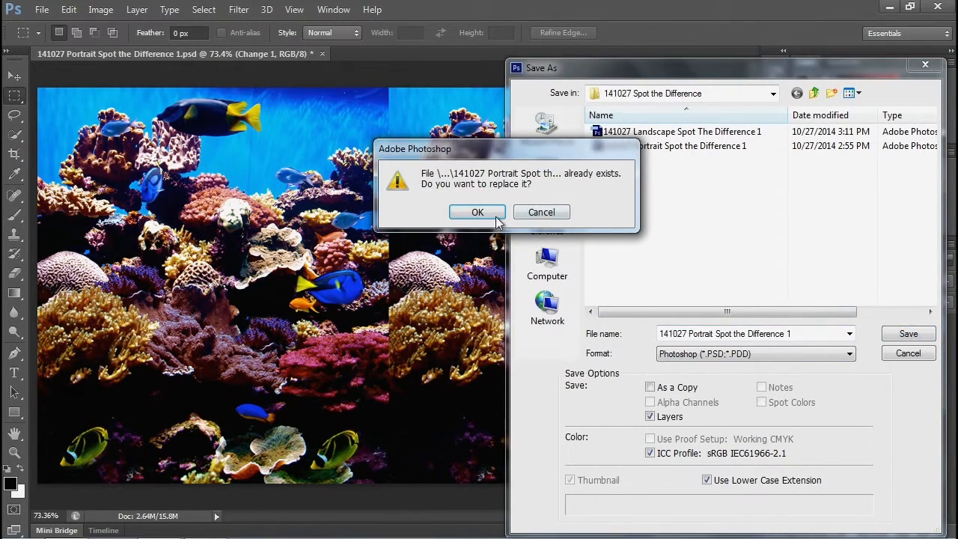
click(488, 214)
click(882, 245)
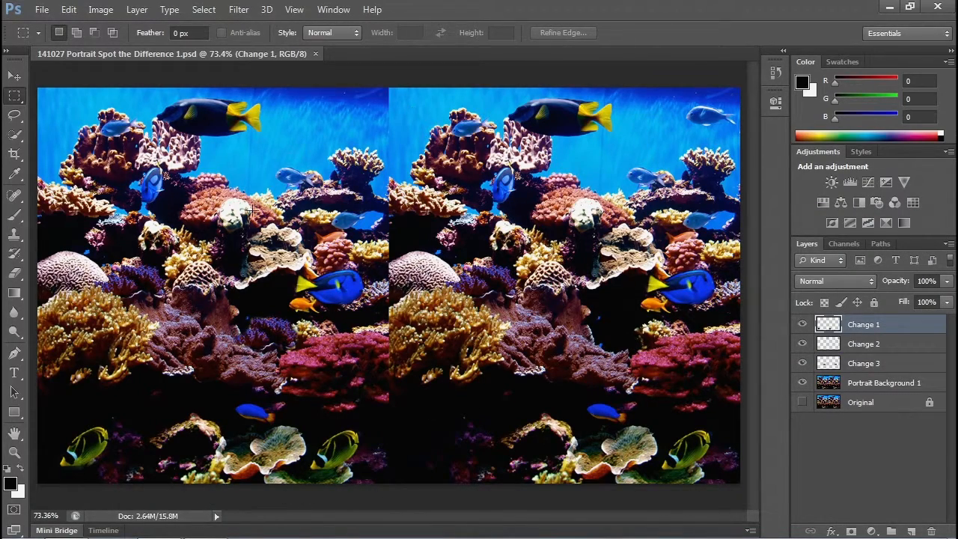
Step: Open 141027 Landscape Spot The Difference 1 from the 141027 Spot the Difference folder and move its Change 2 layer below Change 1
click(64, 527)
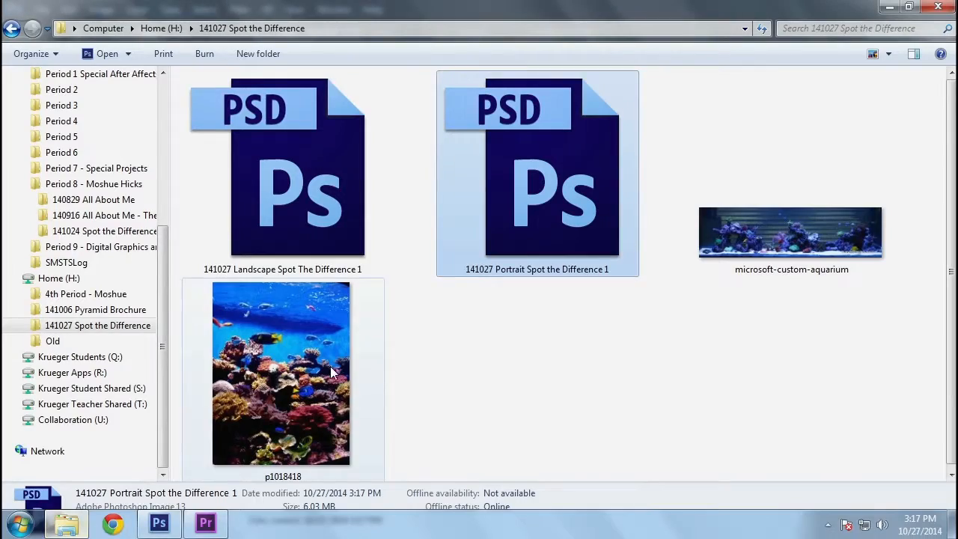
double_click(313, 212)
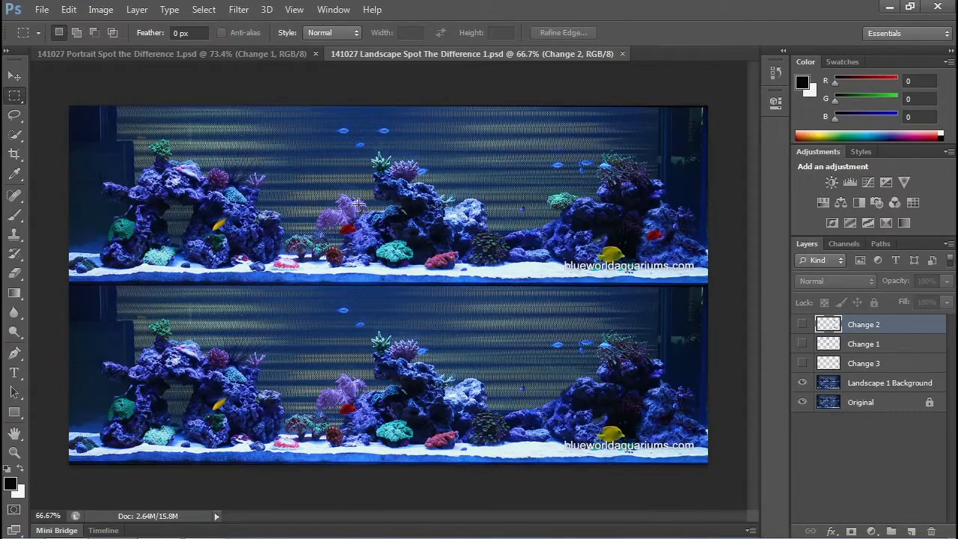
click(218, 54)
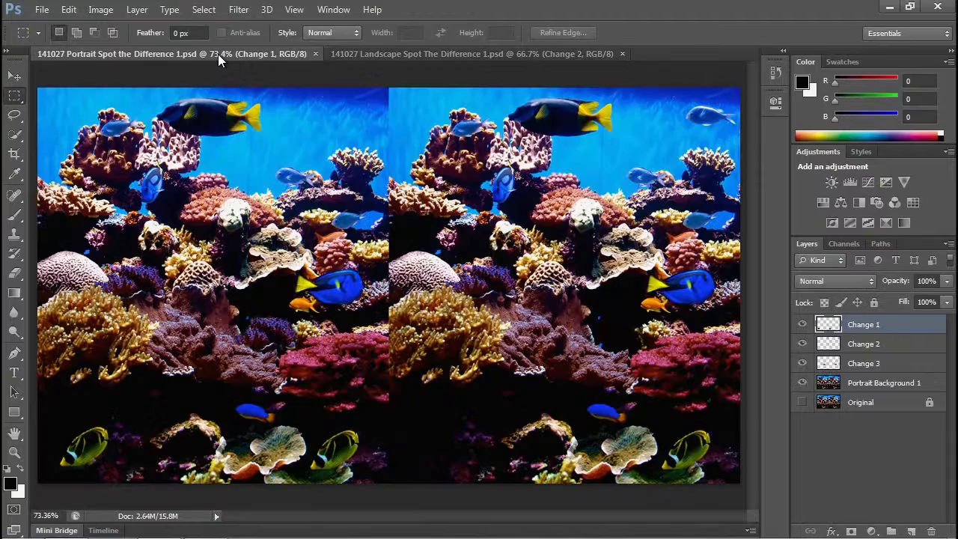
click(387, 54)
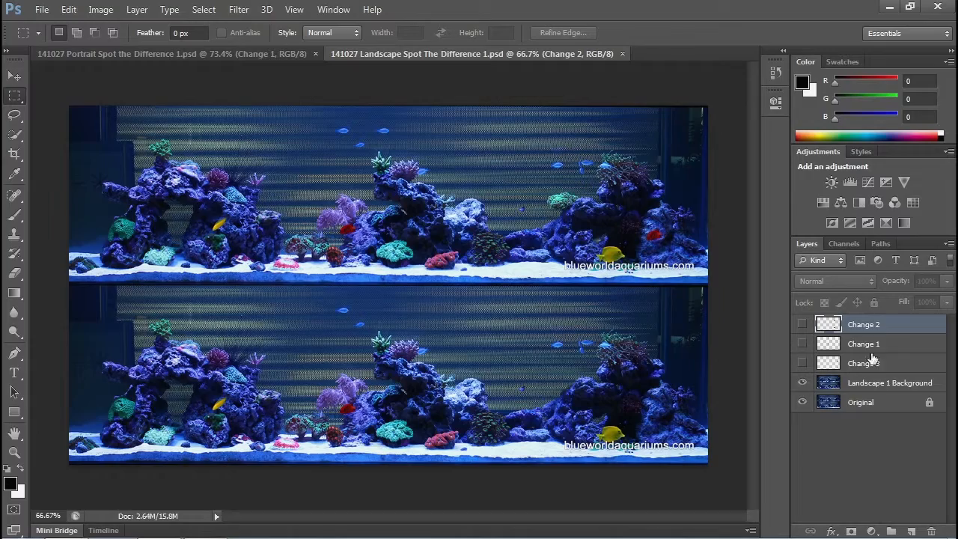
drag(866, 325, 864, 354)
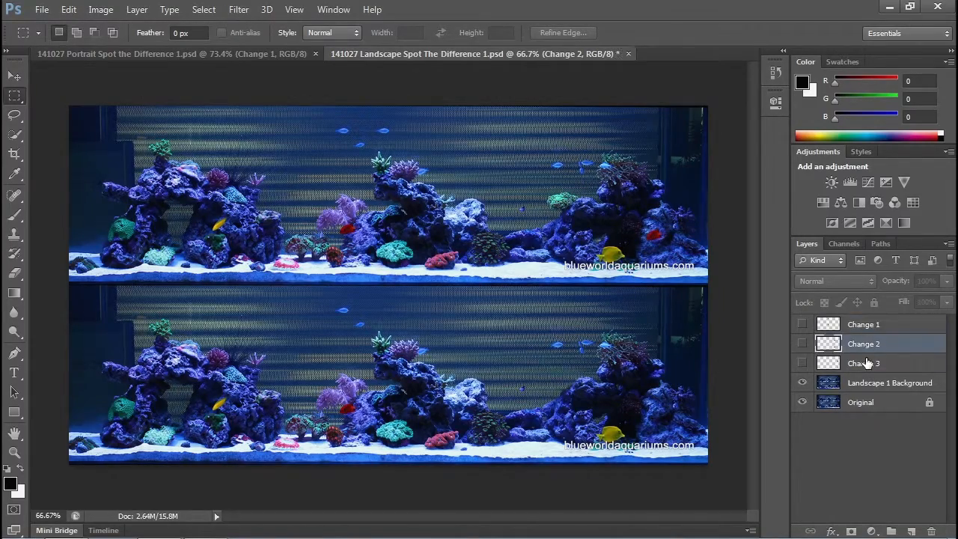